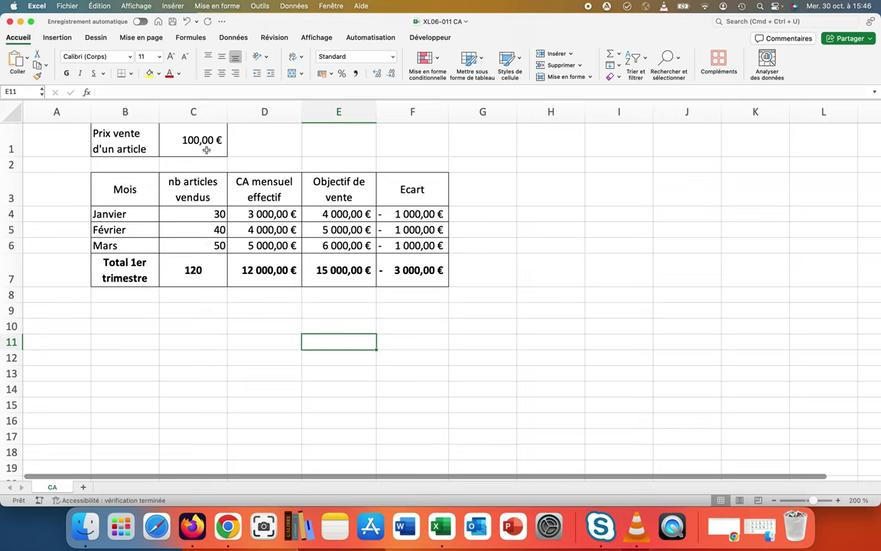
- Inspect the monthly revenue formulas in D4–D6 and the January gap formula in F4
left_click(263, 211)
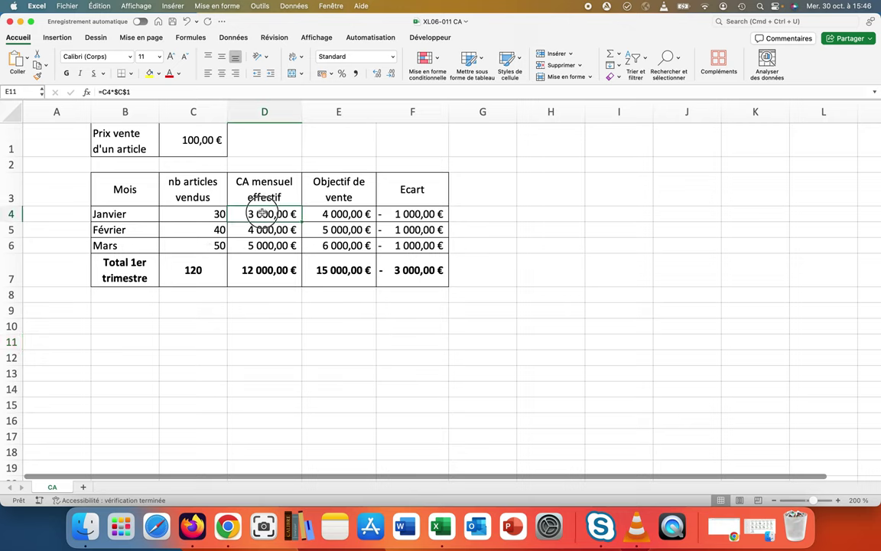
left_click(260, 232)
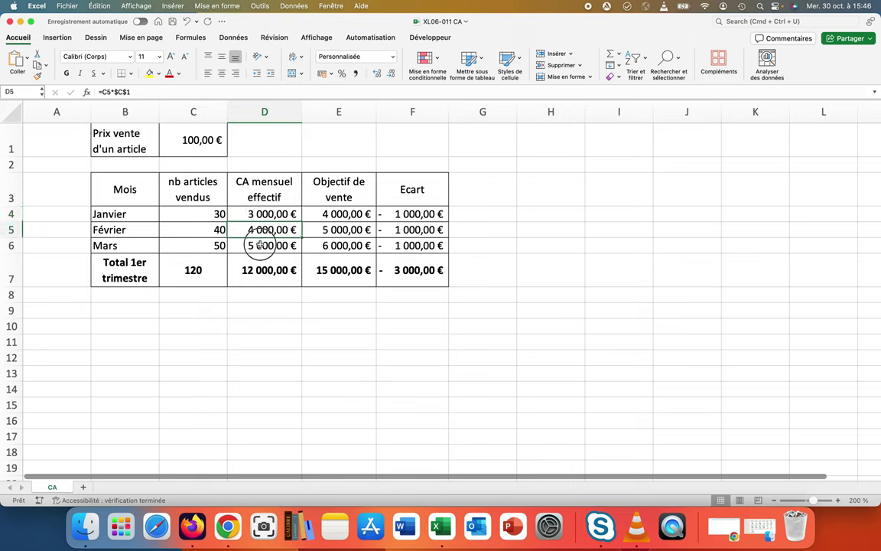
left_click(258, 243)
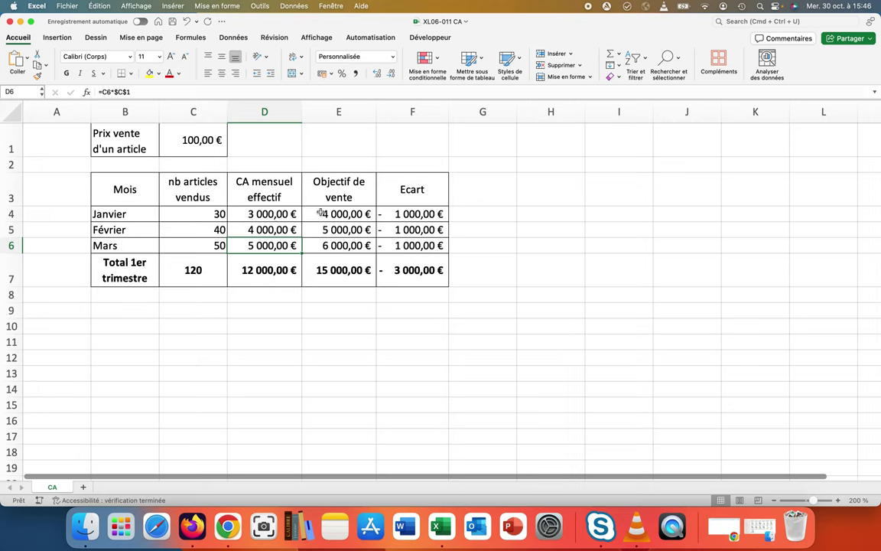
left_click(383, 214)
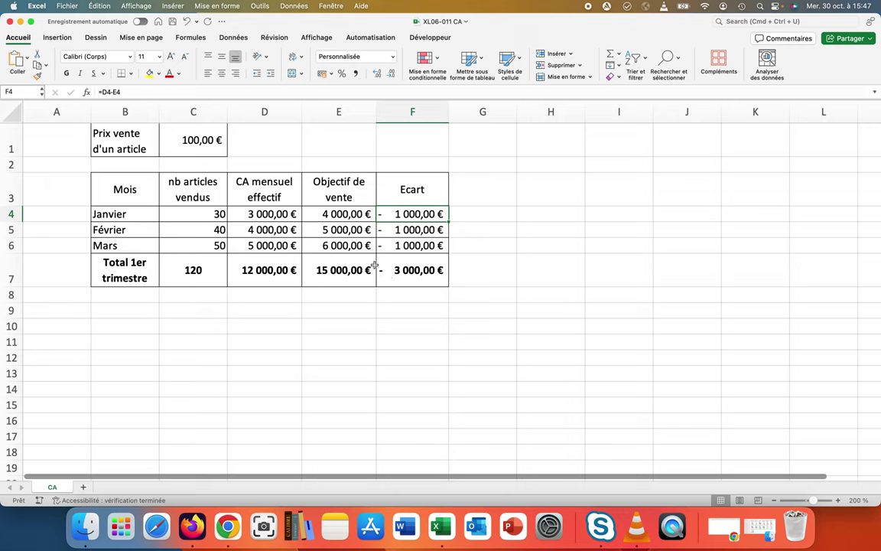
- Select the total gap cell F7 and show the Données ribbon
left_click(404, 281)
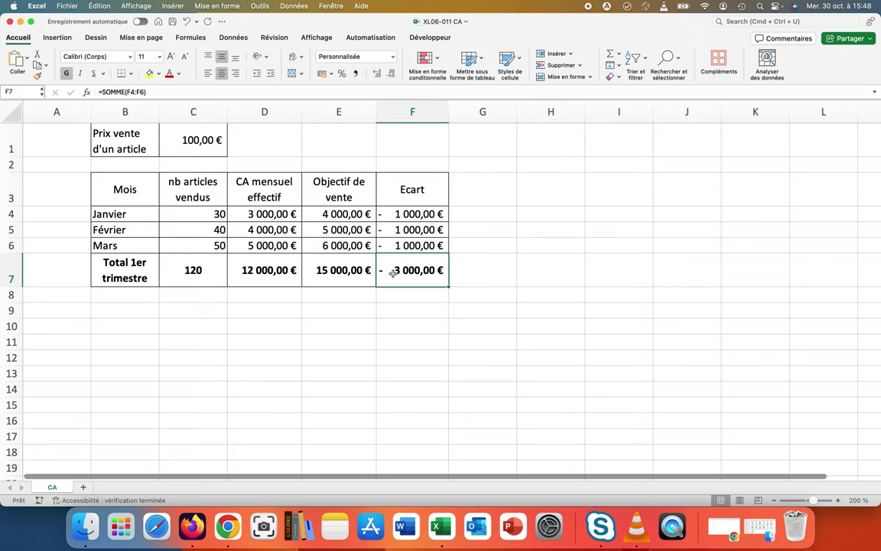
left_click(406, 273)
left_click(227, 40)
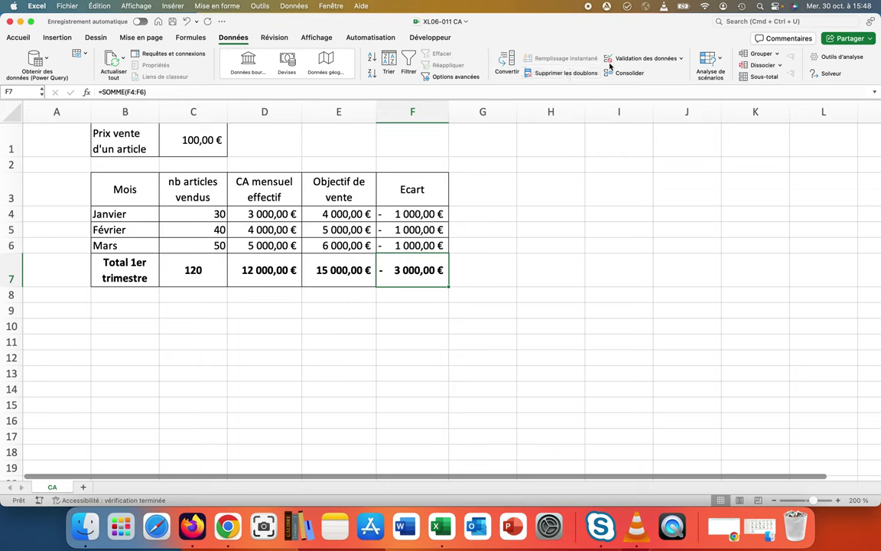
- Use Goal Seek to set F7 to 0 by changing unit price C1, accepting 125,00 €
left_click(712, 69)
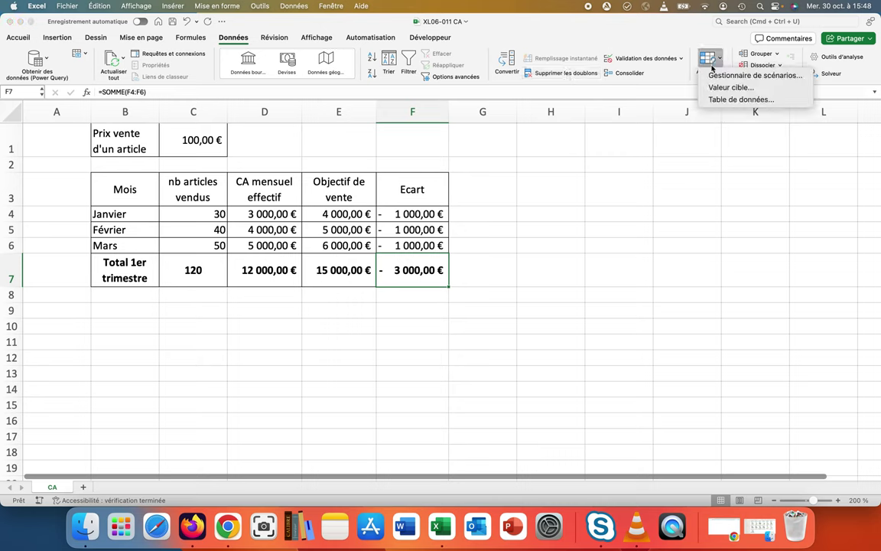
left_click(723, 87)
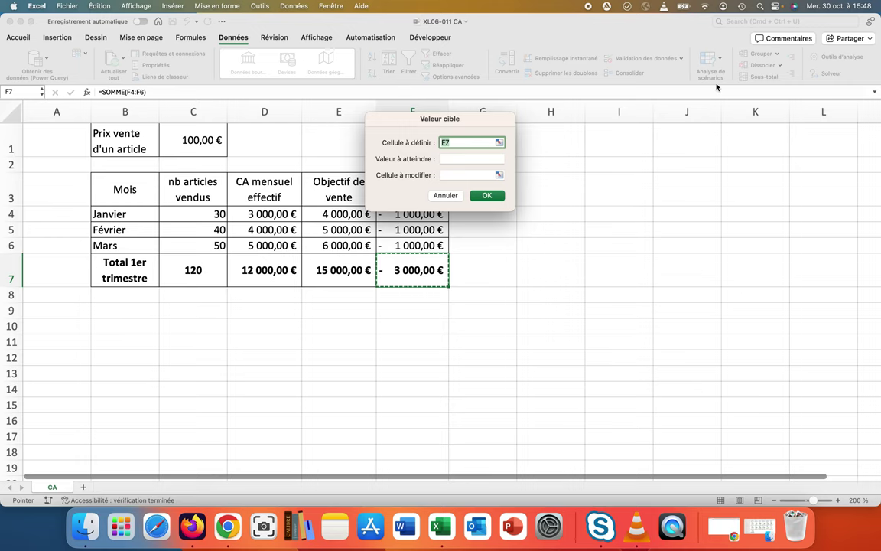
left_click(491, 157)
type("0")
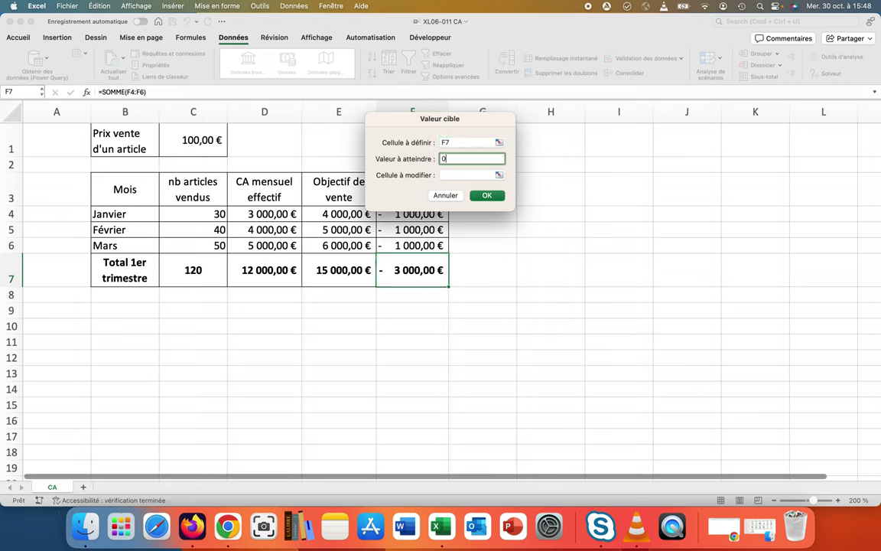
left_click(472, 174)
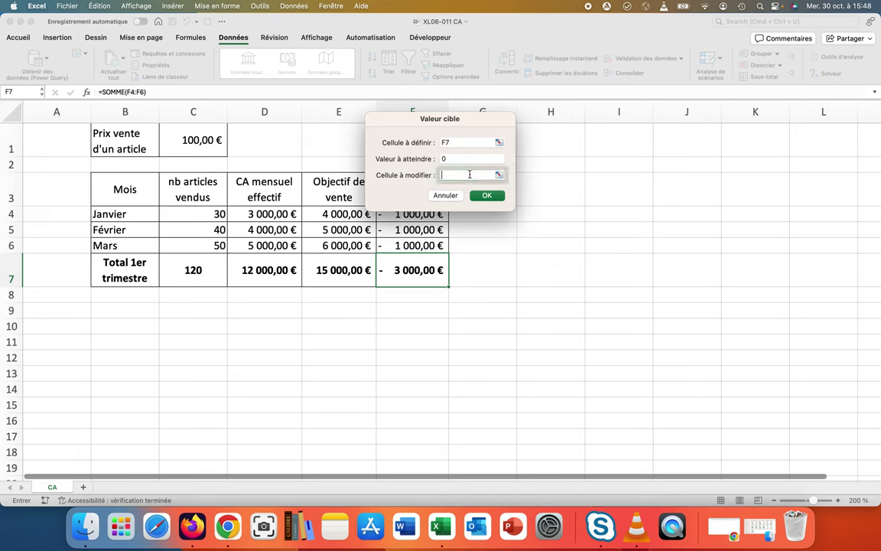
left_click(193, 143)
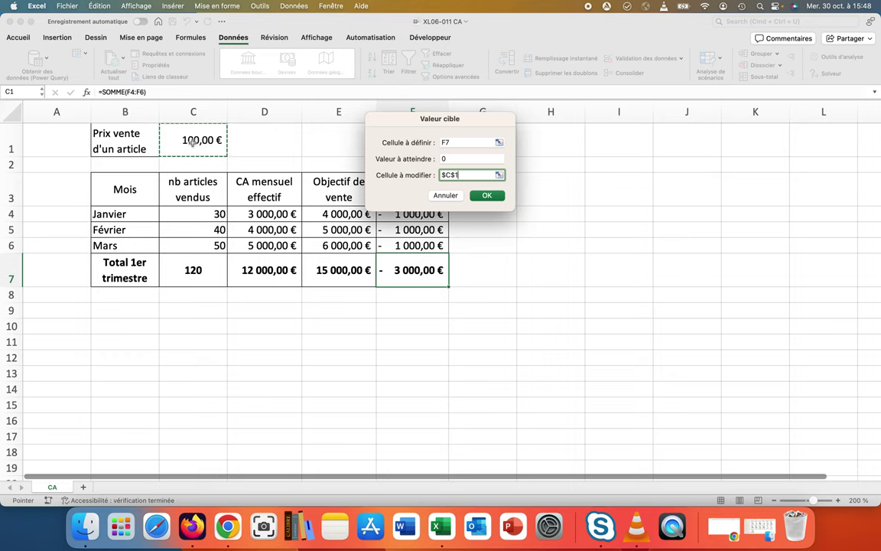
left_click(478, 196)
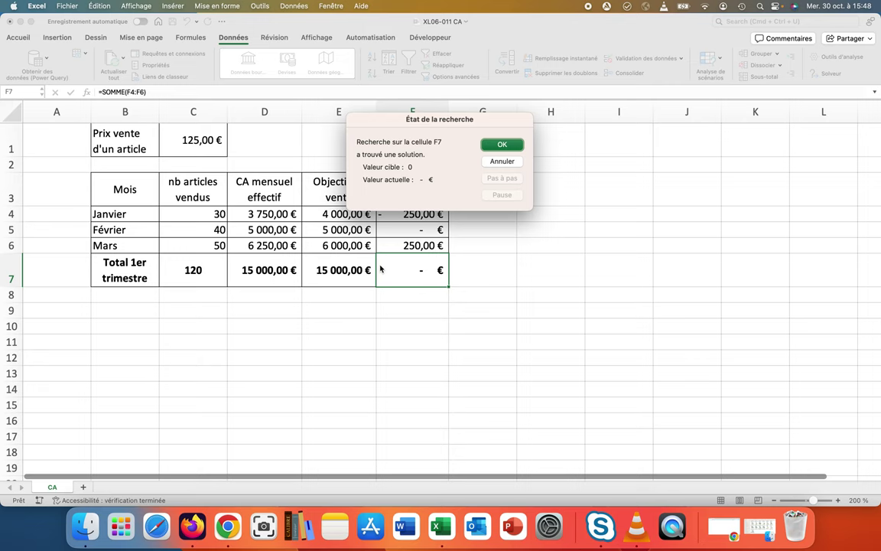
left_click(494, 148)
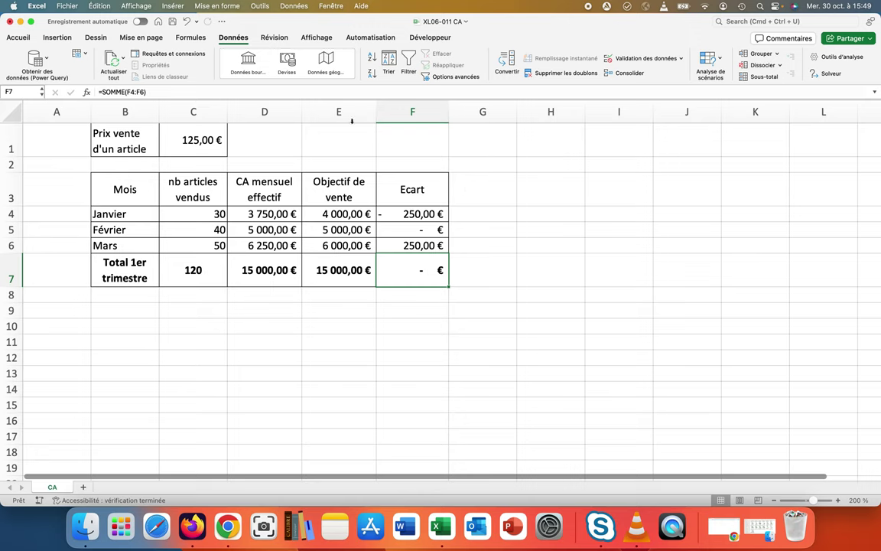
- Bring up the Analyse de scénarios options on the Données ribbon
left_click(708, 62)
- Goal Seek F7 to 18000 by changing unit price C1, yielding 275,00 €
left_click(726, 87)
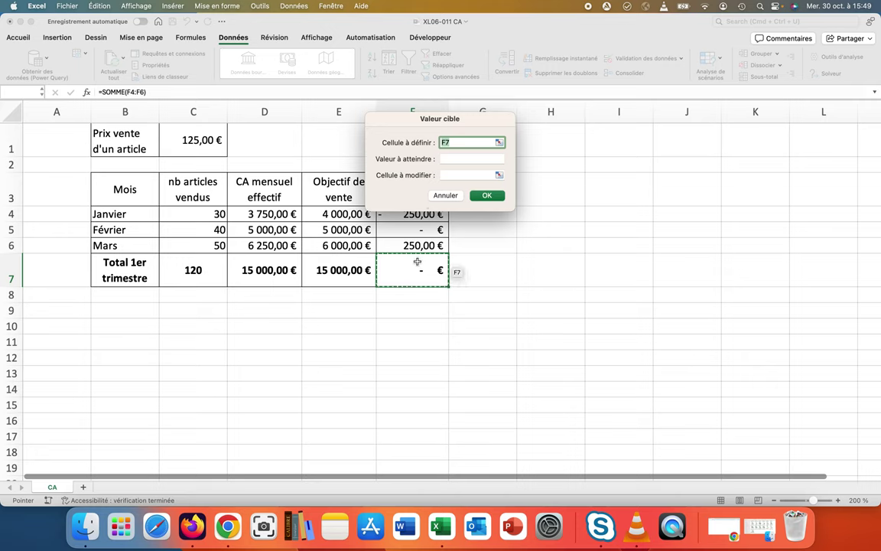
left_click(450, 157)
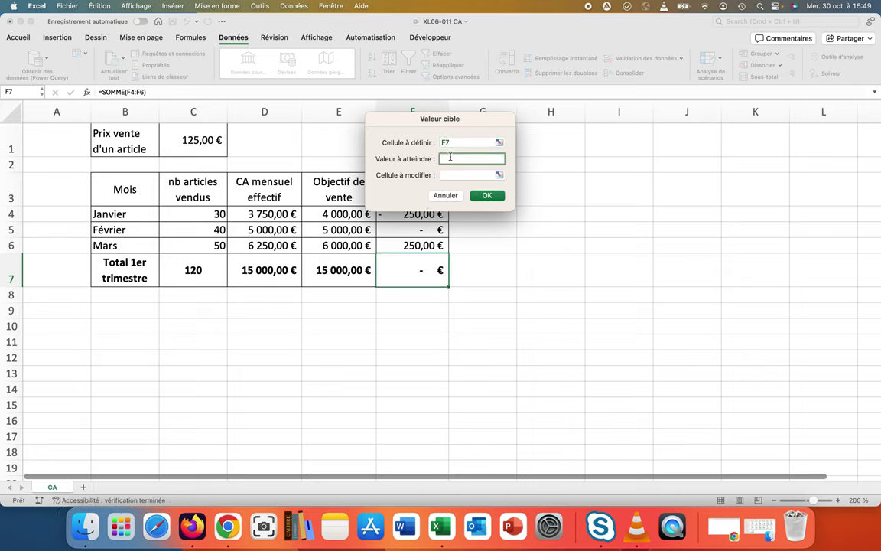
type("18000")
left_click(451, 174)
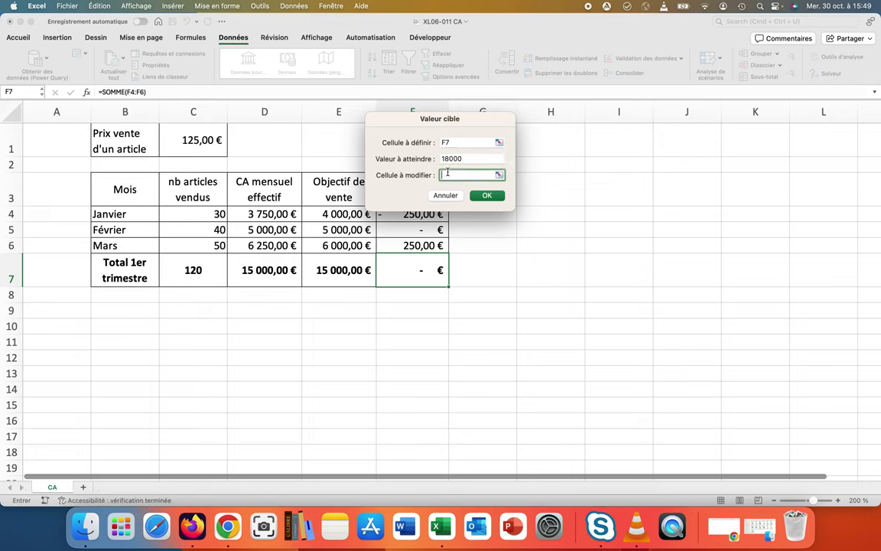
left_click(220, 142)
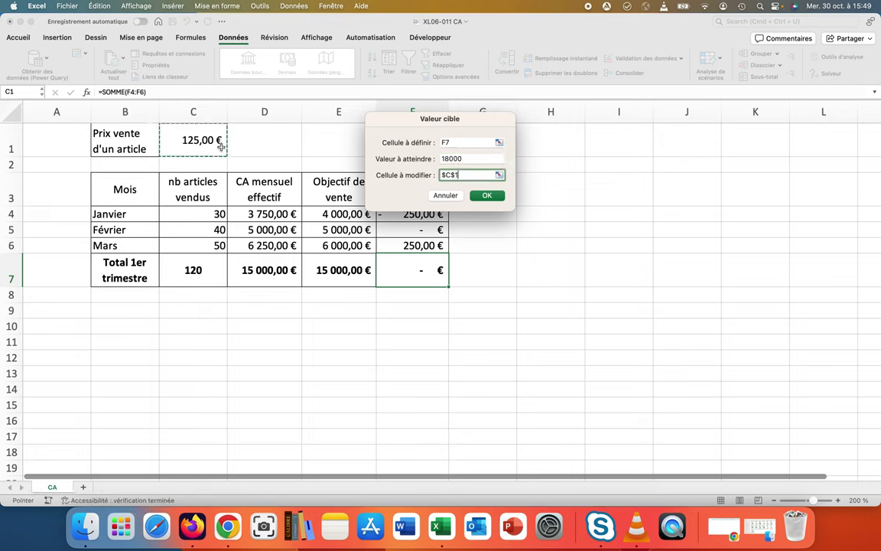
left_click(485, 195)
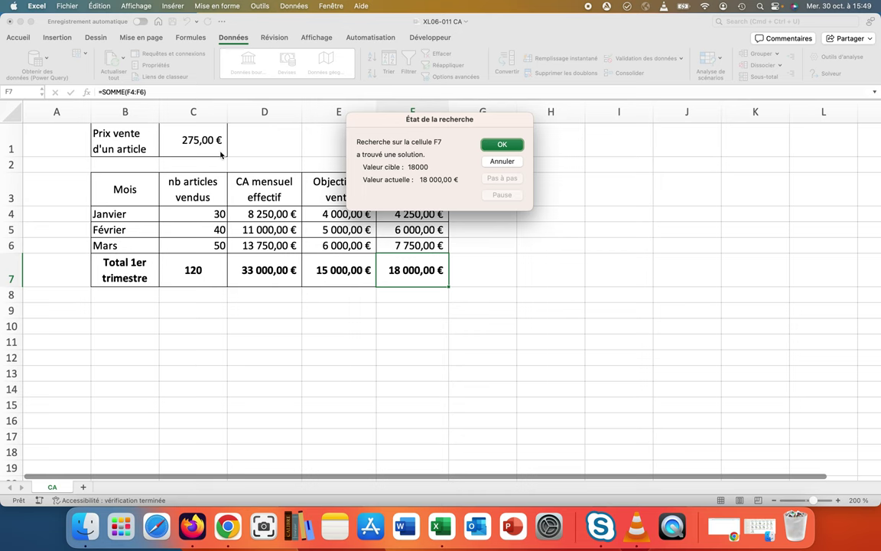
- Cancel the 275,00 € result so the unit price reverts to 125,00 €
left_click(493, 163)
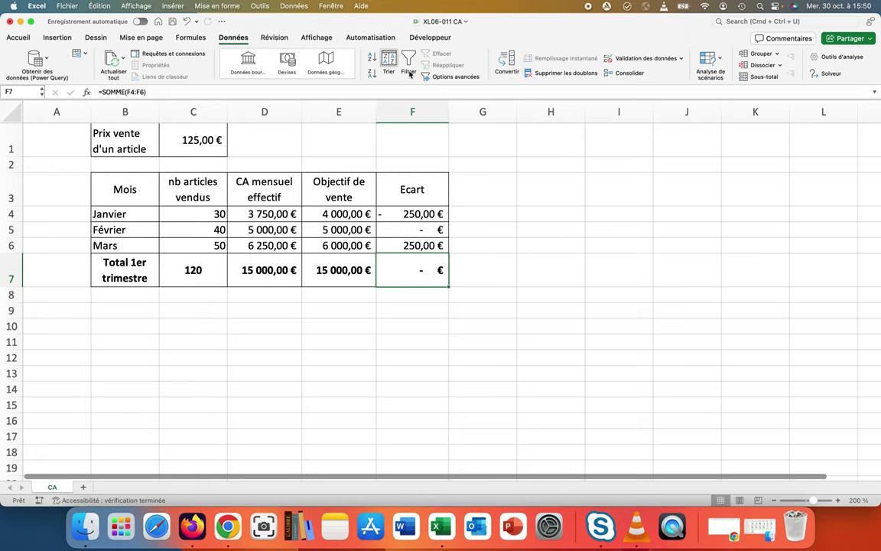
left_click(709, 59)
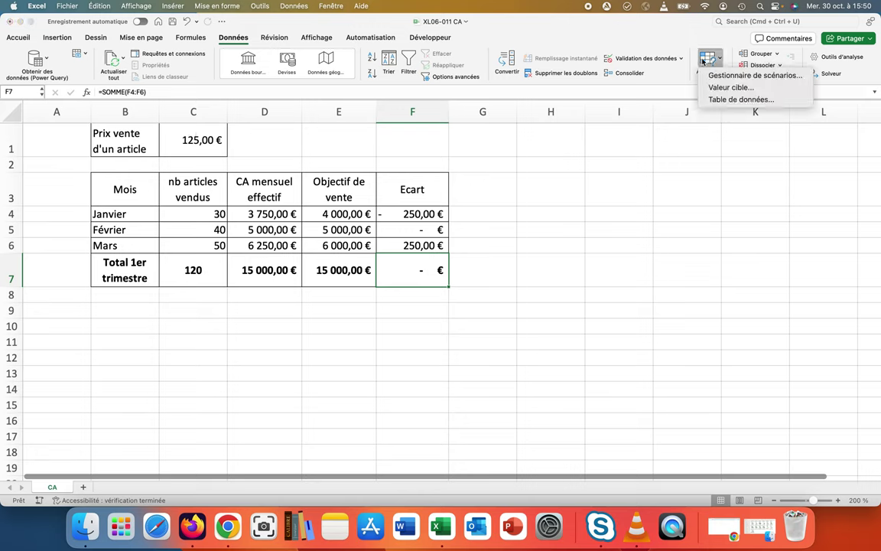
- Goal Seek F7 to 18000 by changing March units in C6, giving 194
left_click(726, 87)
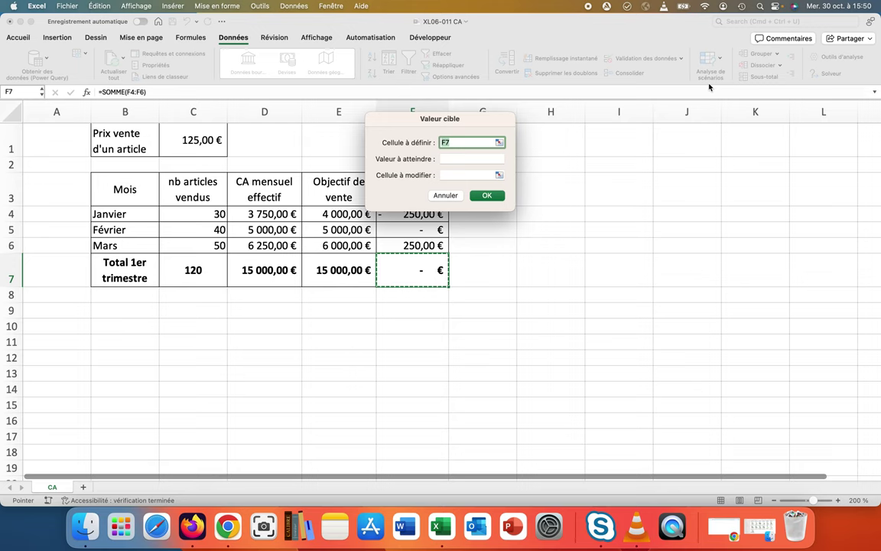
left_click(457, 159)
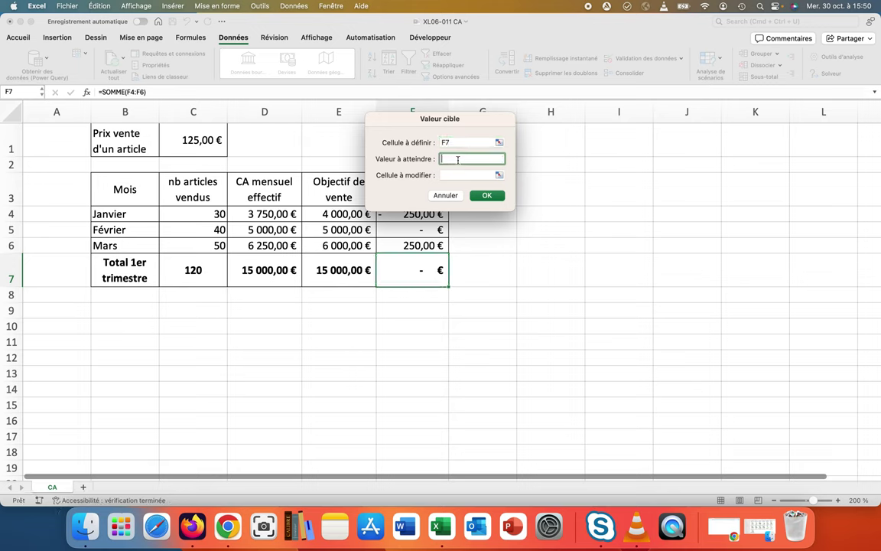
type("1800")
type("0")
left_click(442, 176)
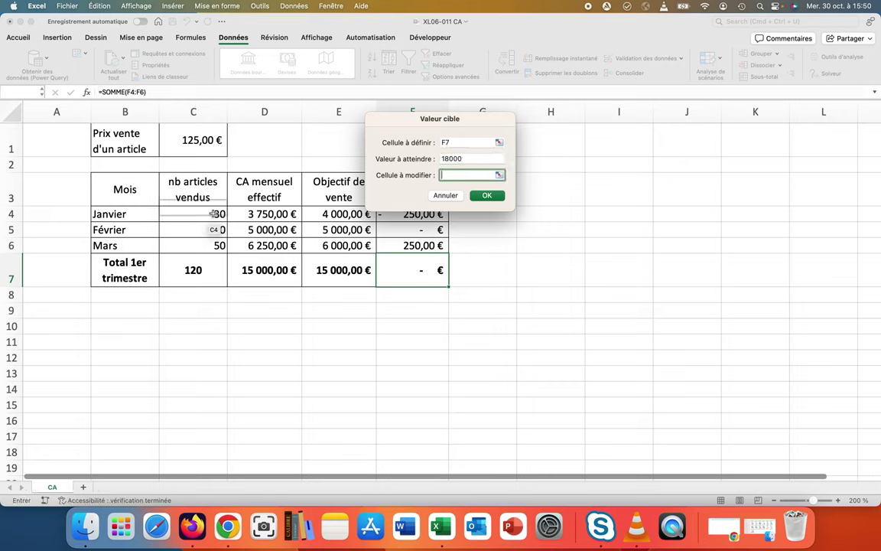
left_click(216, 245)
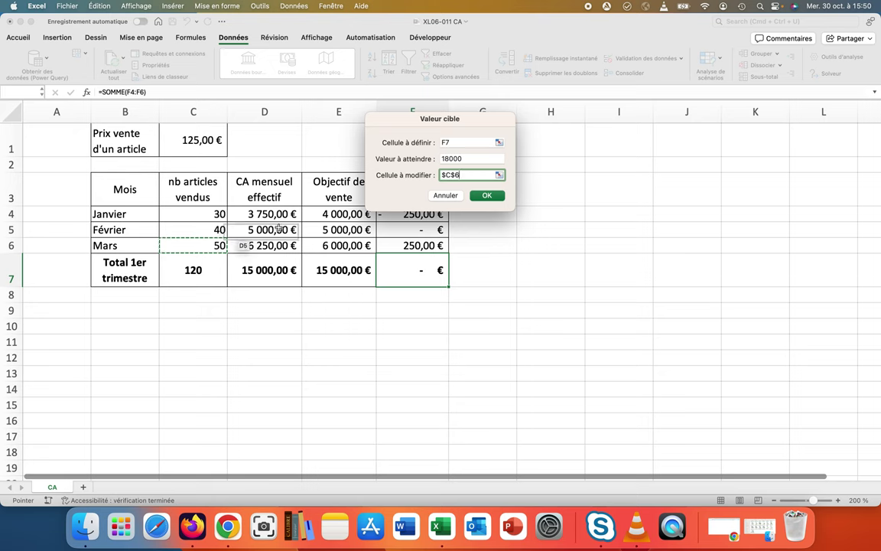
left_click(478, 196)
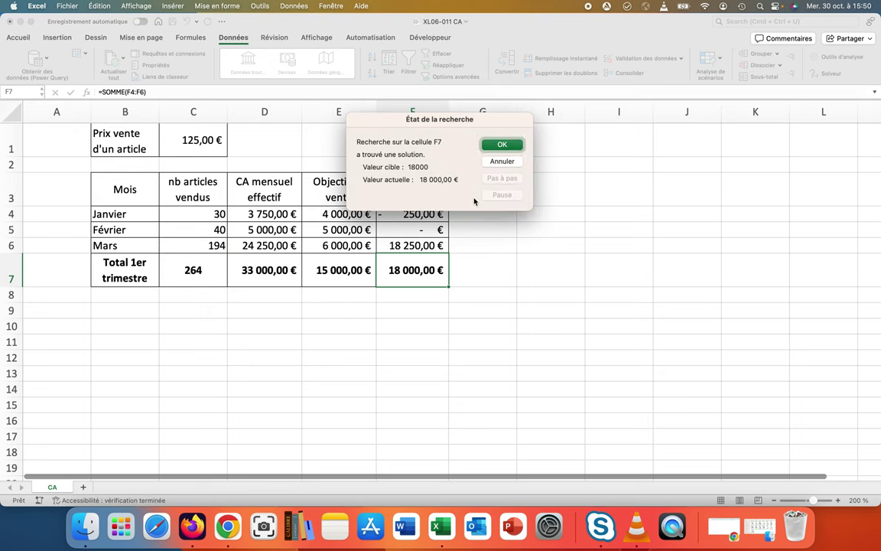